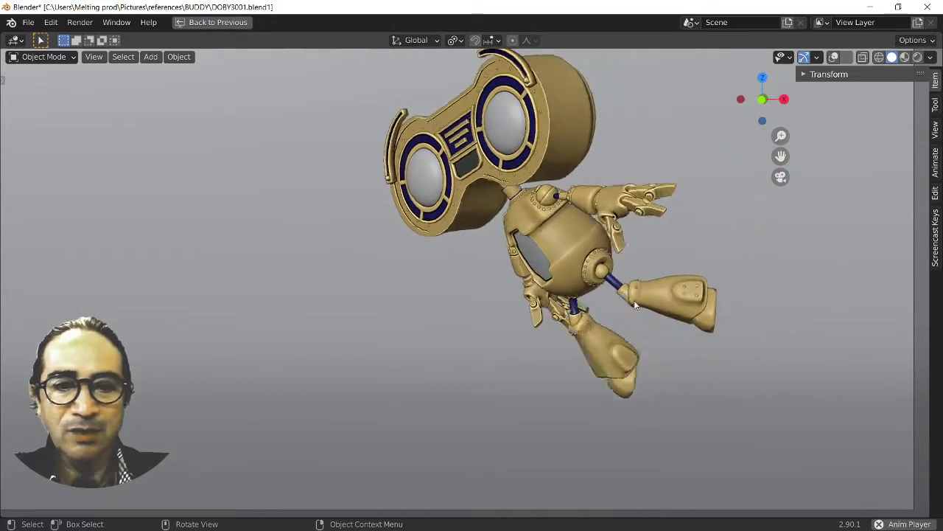
Switch the viewport to Material Preview and orbit until the textured robot faces the view
mouse_move(635, 304)
middle_mouse_down()
mouse_move(508, 332)
mouse_move(700, 225)
middle_mouse_up()
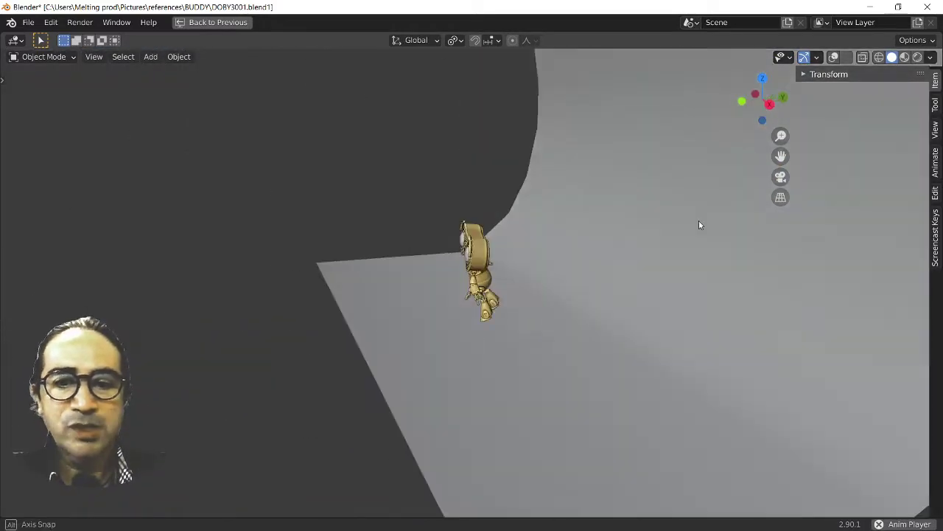
left_click(905, 57)
scroll(437, 373, "up", 3)
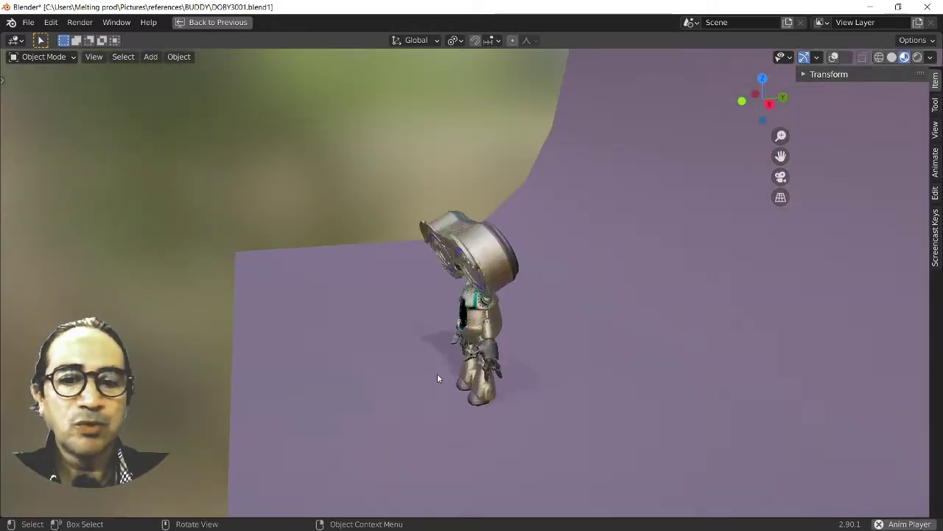
mouse_move(417, 408)
middle_mouse_down()
mouse_move(534, 418)
mouse_move(494, 419)
middle_mouse_up()
scroll(493, 414, "up", 4)
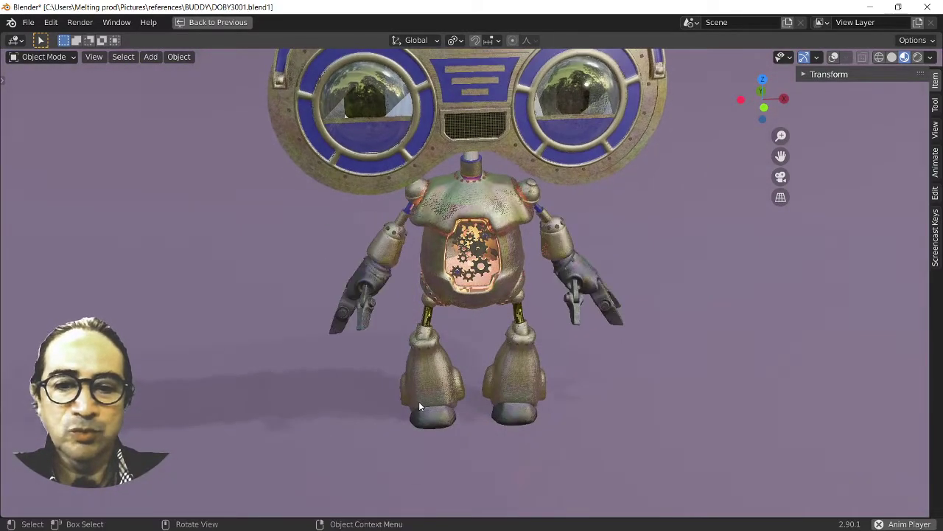
scroll(419, 401, "up", 2)
Inspect the robot's body and legs from below, then switch to Rendered shading
mouse_move(396, 410)
middle_mouse_down()
mouse_move(436, 410)
mouse_move(463, 394)
mouse_move(383, 384)
middle_mouse_up()
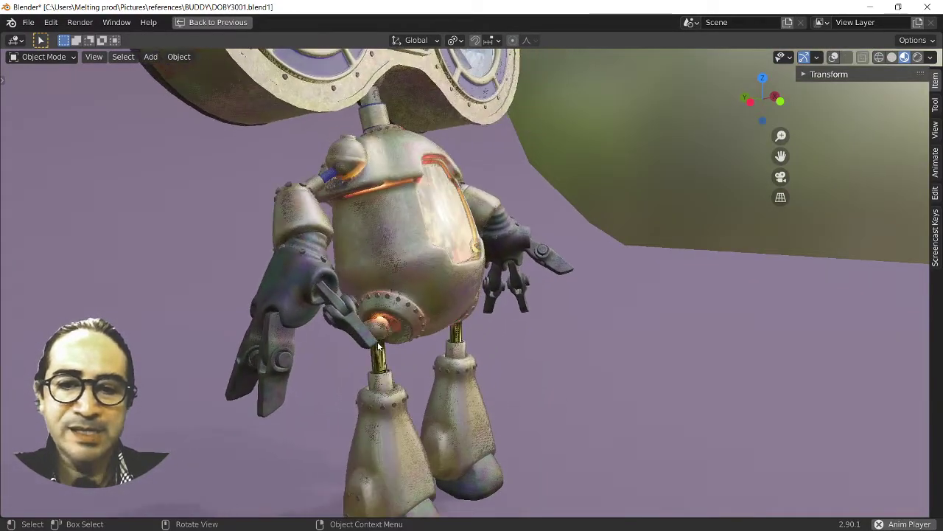
scroll(489, 366, "down", 1)
mouse_move(501, 365)
middle_mouse_down()
mouse_move(459, 382)
mouse_move(541, 279)
middle_mouse_up()
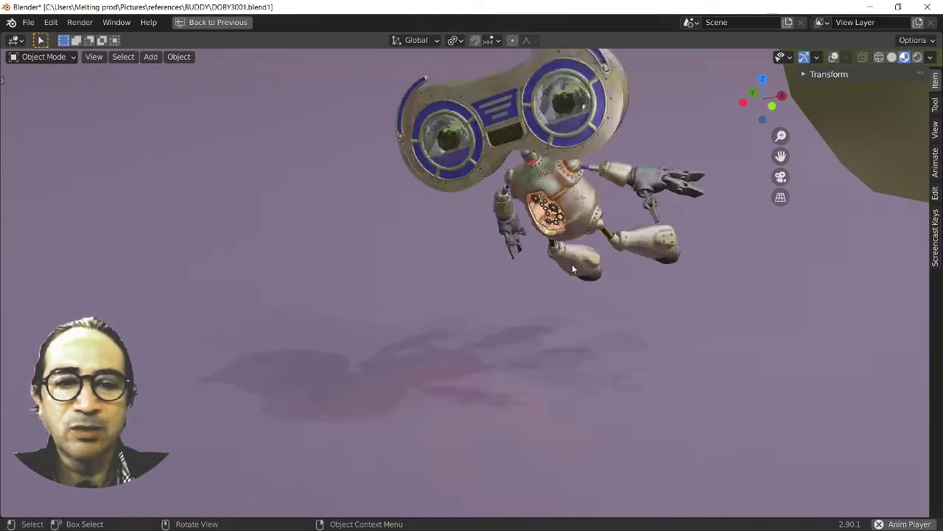
scroll(550, 238, "up", 3)
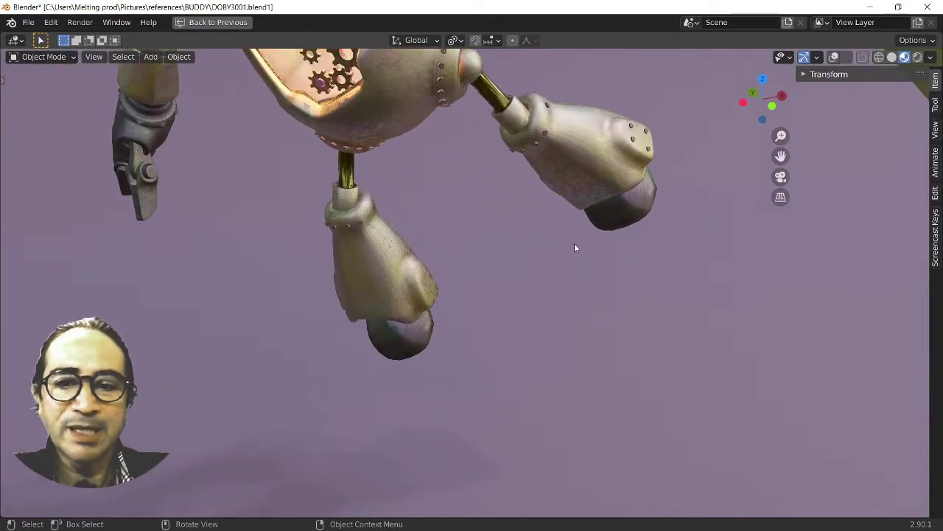
middle_click_drag(582, 204, 579, 339)
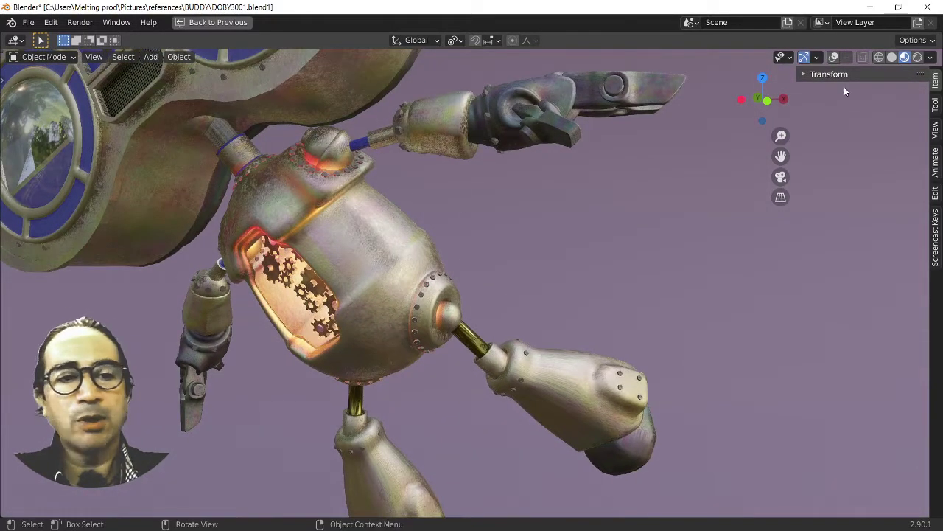
left_click(917, 57)
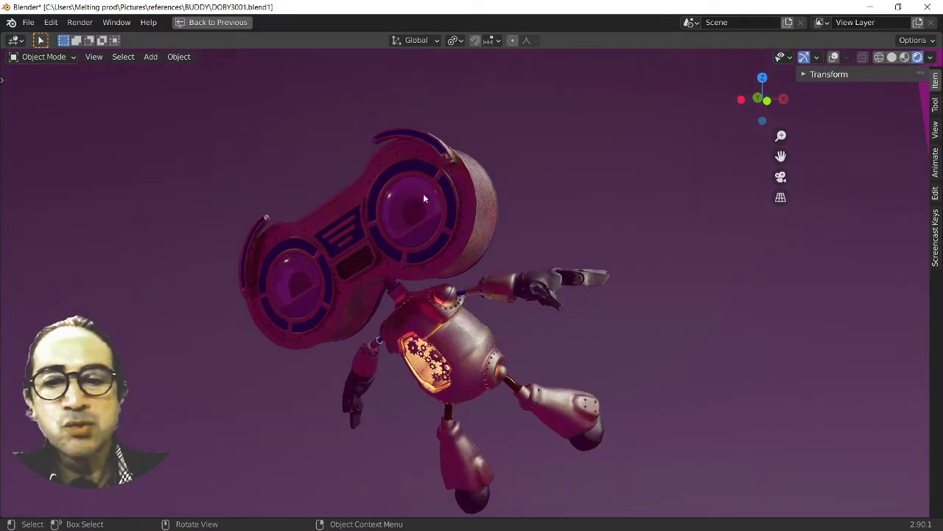
Return to Solid shading, play the animation, and select the rig to reveal its Rig Layers toggles
left_click(893, 59)
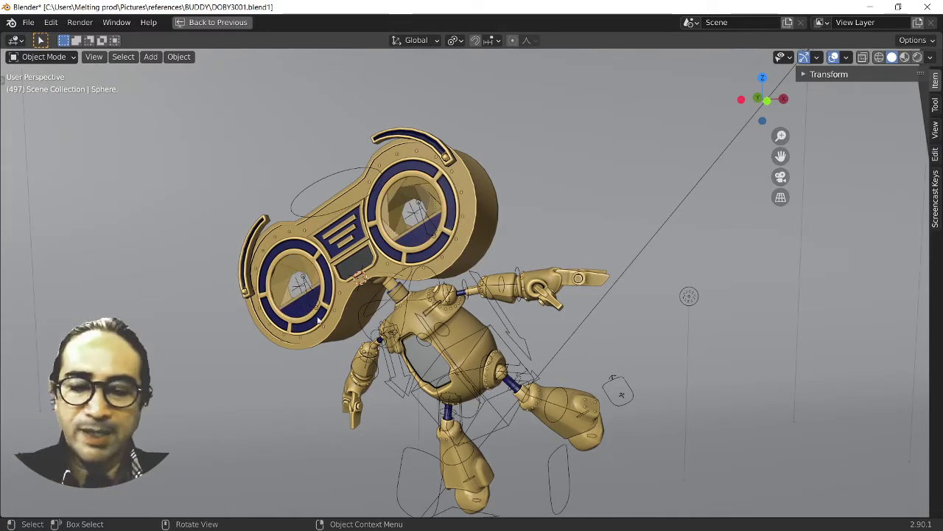
key("space")
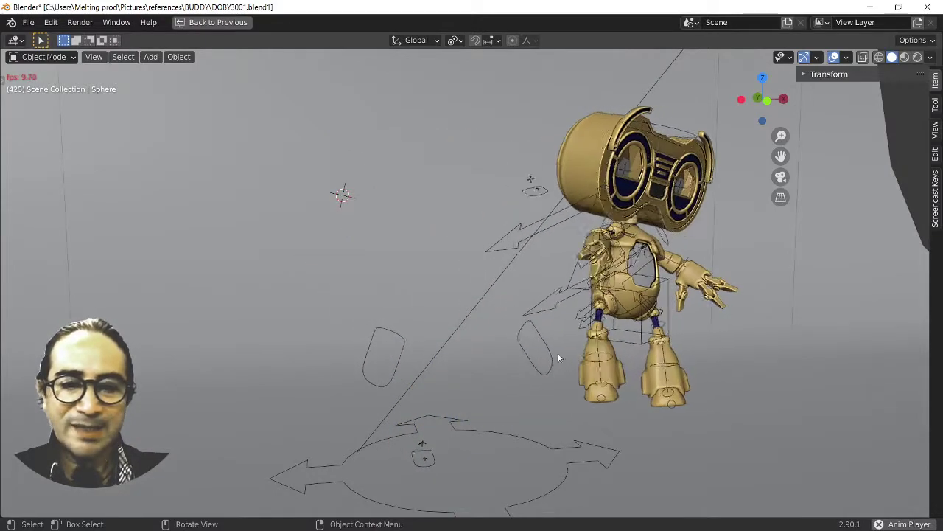
left_click(511, 365)
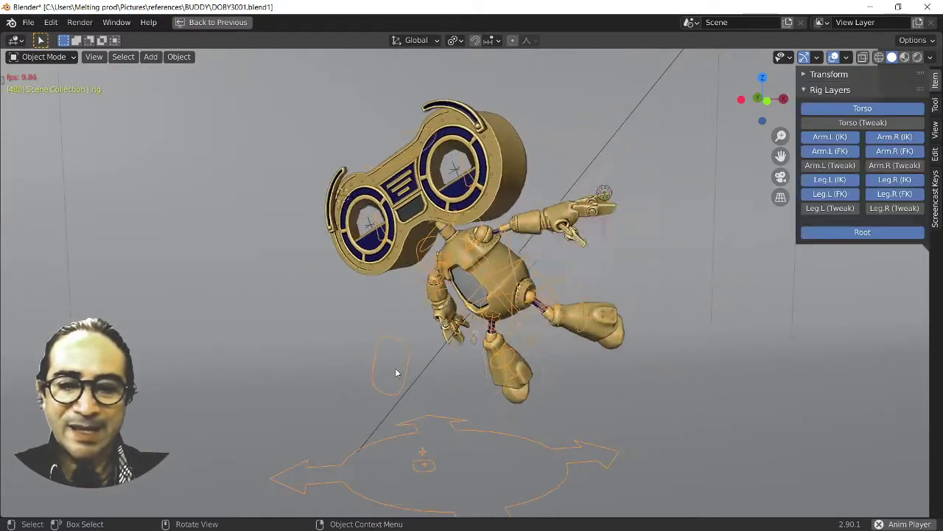
Put the rig into Pose Mode with Ctrl+Tab and restore the full Shading workspace layout
key("ctrl+Tab")
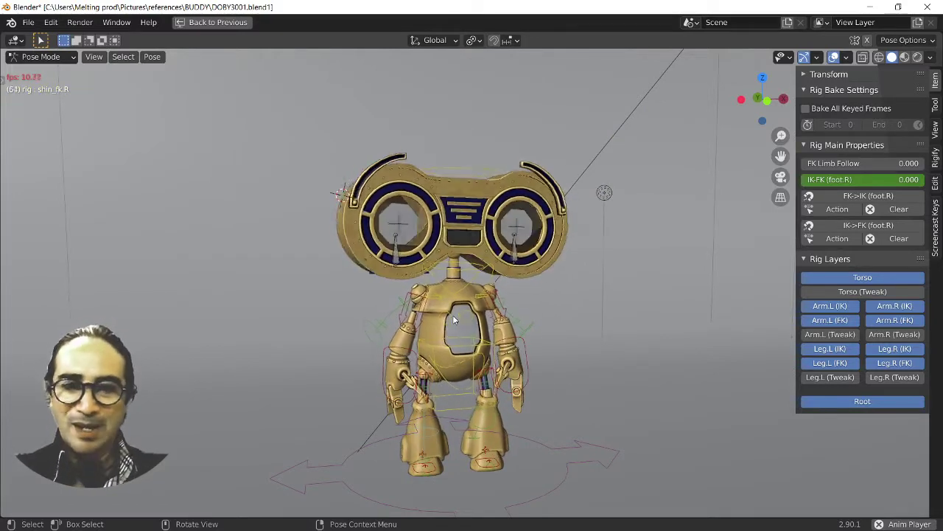
mouse_move(487, 396)
middle_mouse_down()
mouse_move(469, 438)
mouse_move(461, 398)
middle_mouse_up()
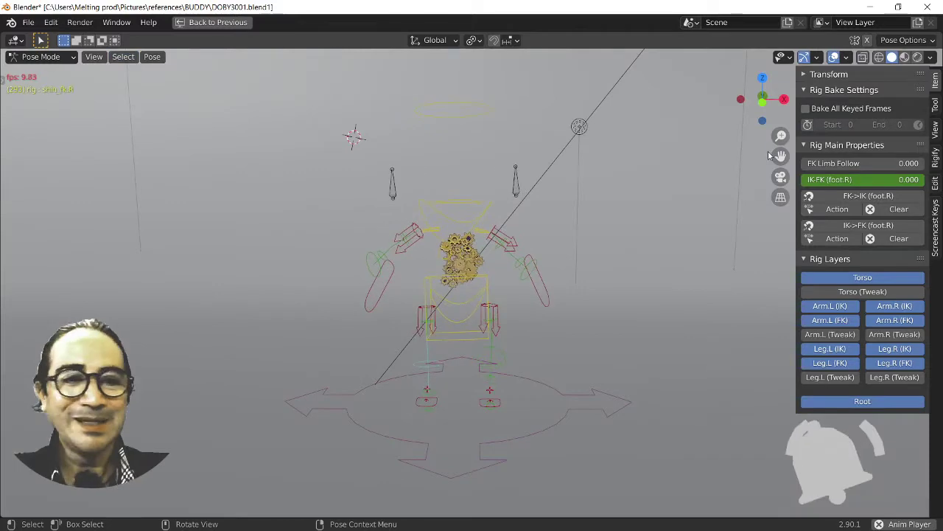
key("ctrl+space")
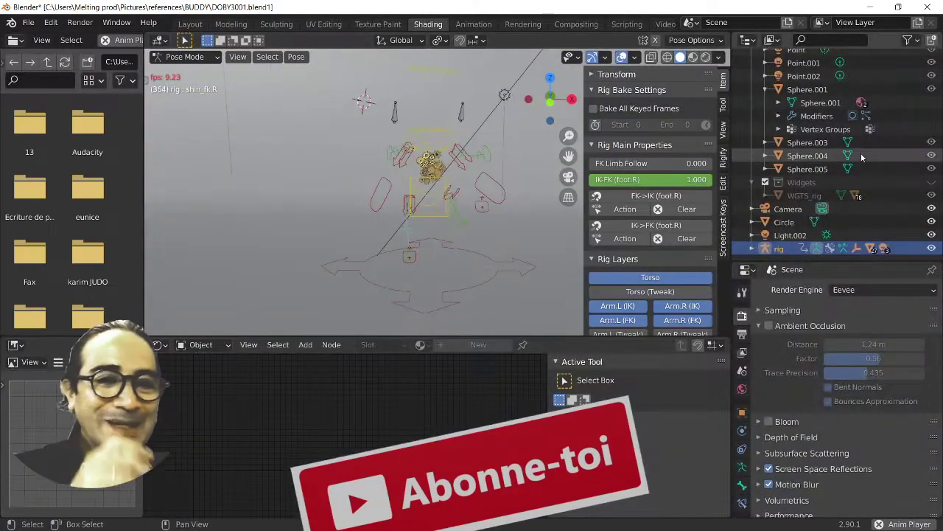
Unhide the body collection in the Outliner and maximize the 3D view to full window
scroll(862, 159, "up", 5)
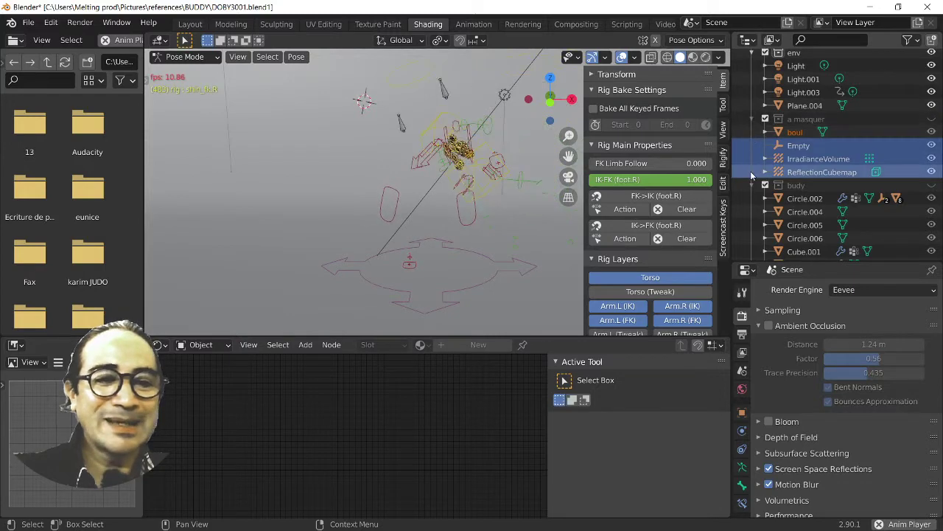
left_click(931, 187)
key("ctrl+space")
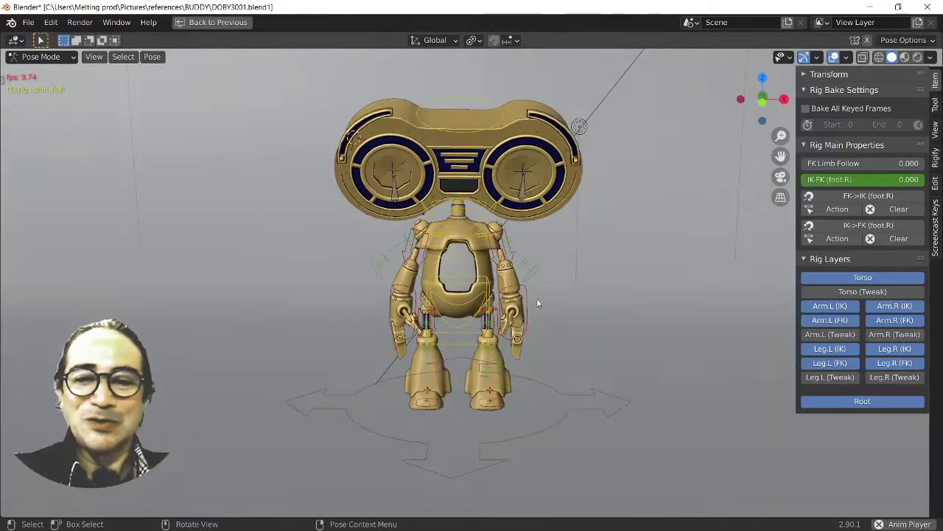